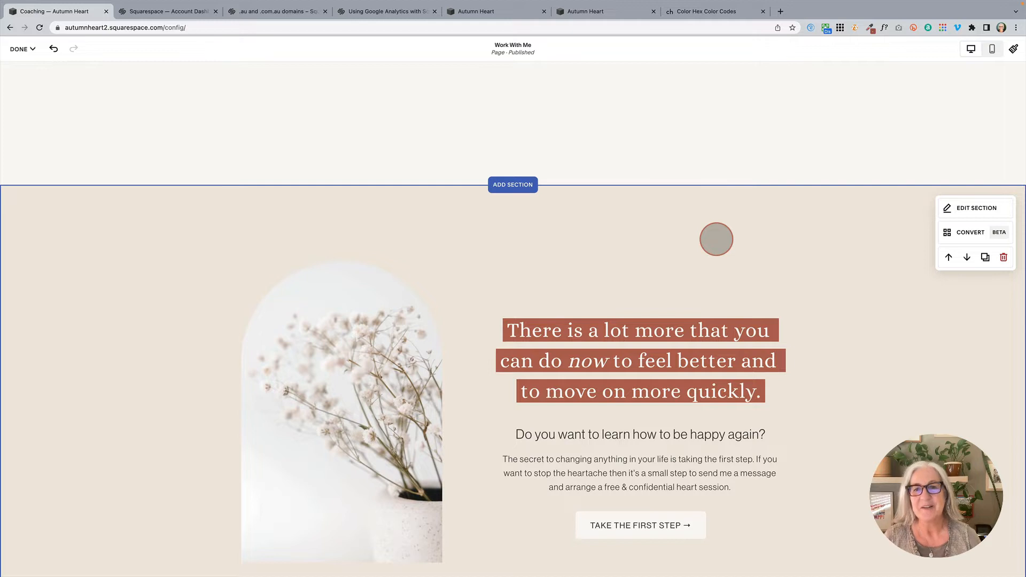
Step: Add Picnic Basket.jpg, the narrower Window Coffee image and the Flowers Coffee image from the library to the empty gallery section
scroll(715, 238, "up", 2)
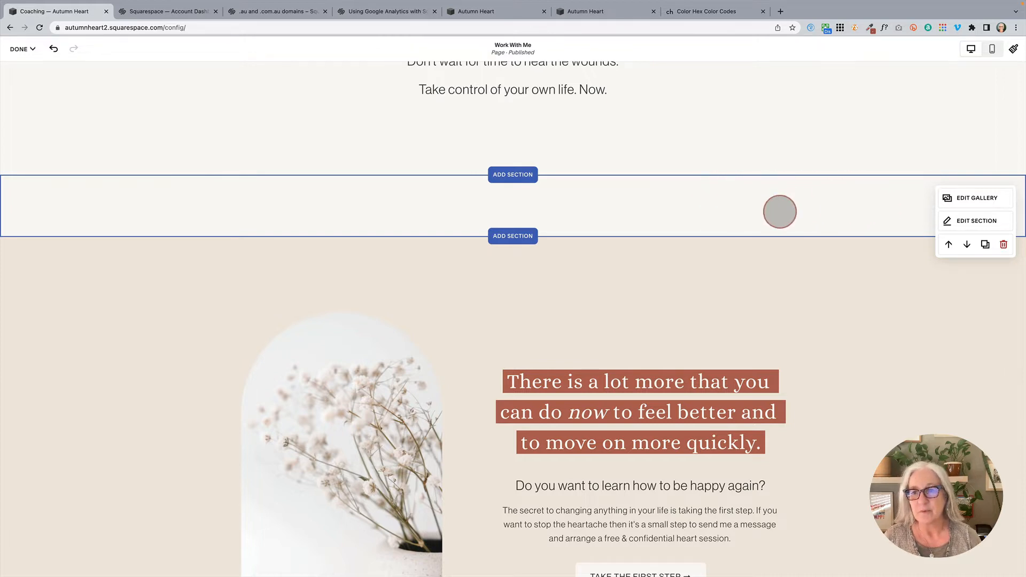
left_click(978, 198)
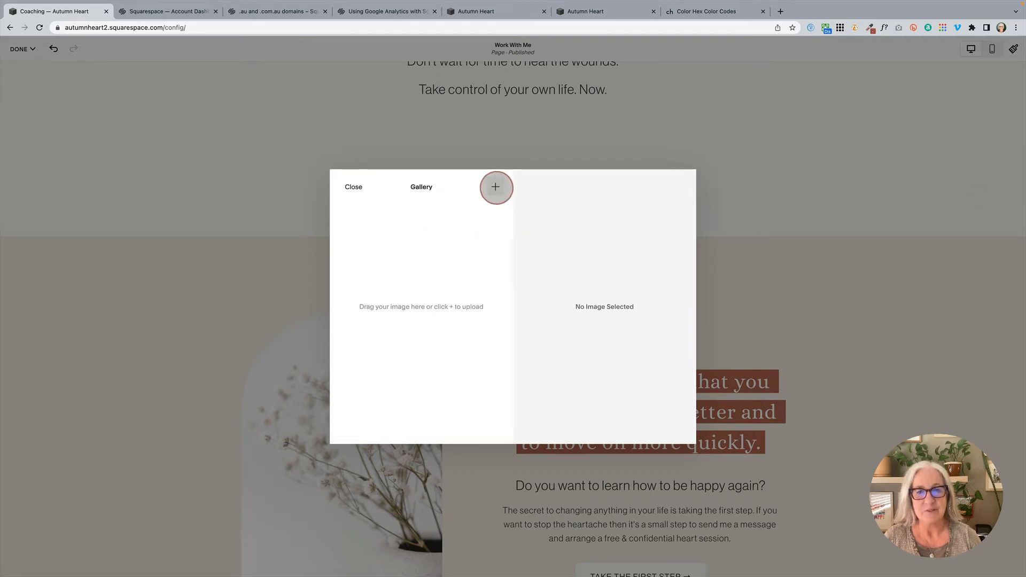
left_click(495, 186)
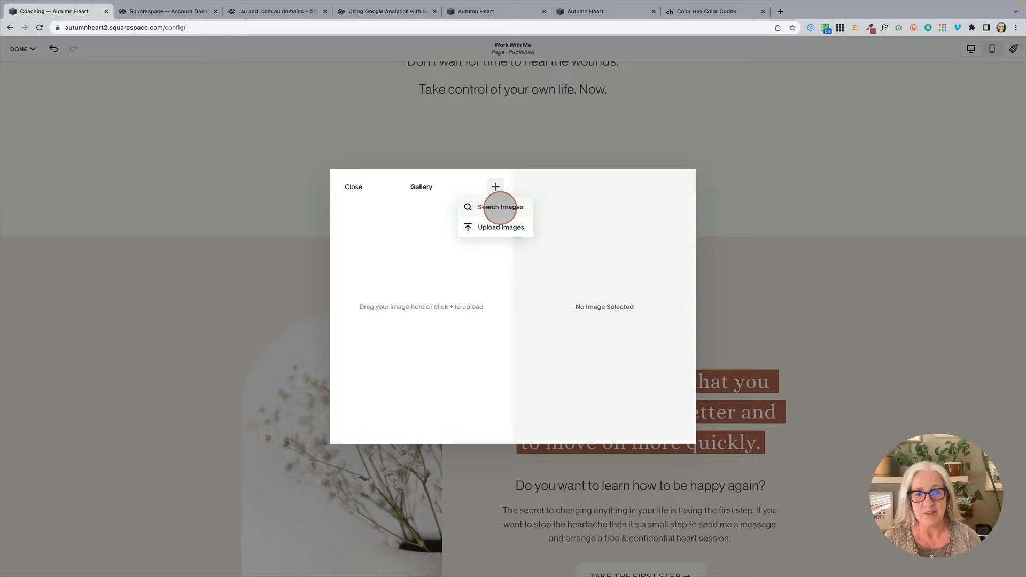
left_click(500, 208)
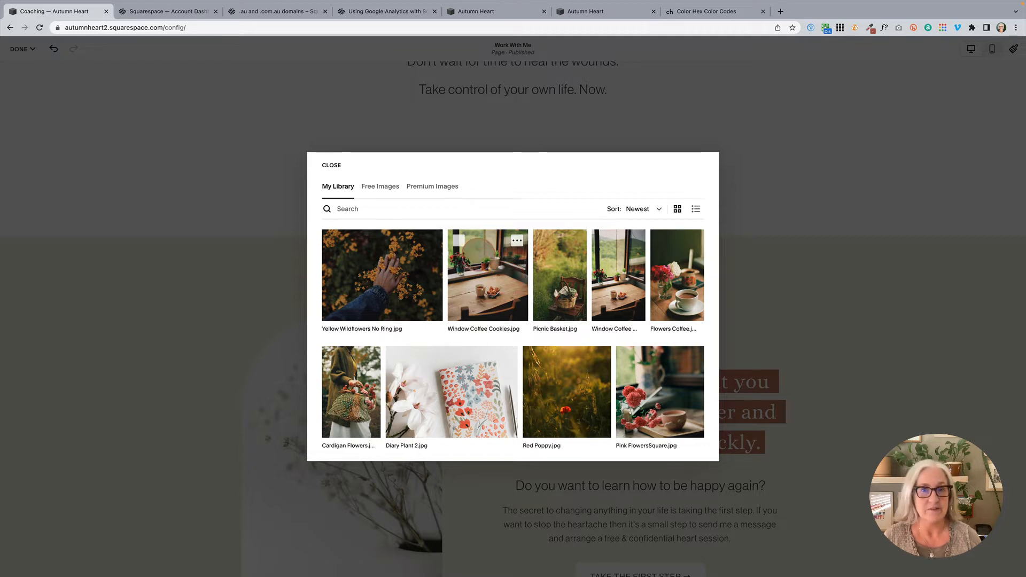
left_click(544, 241)
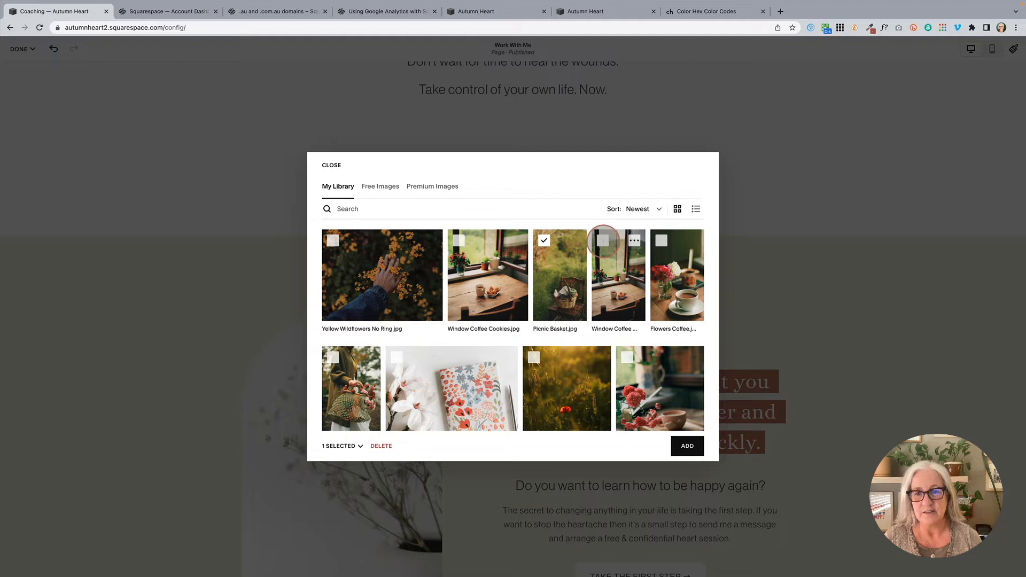
left_click(602, 241)
left_click(662, 241)
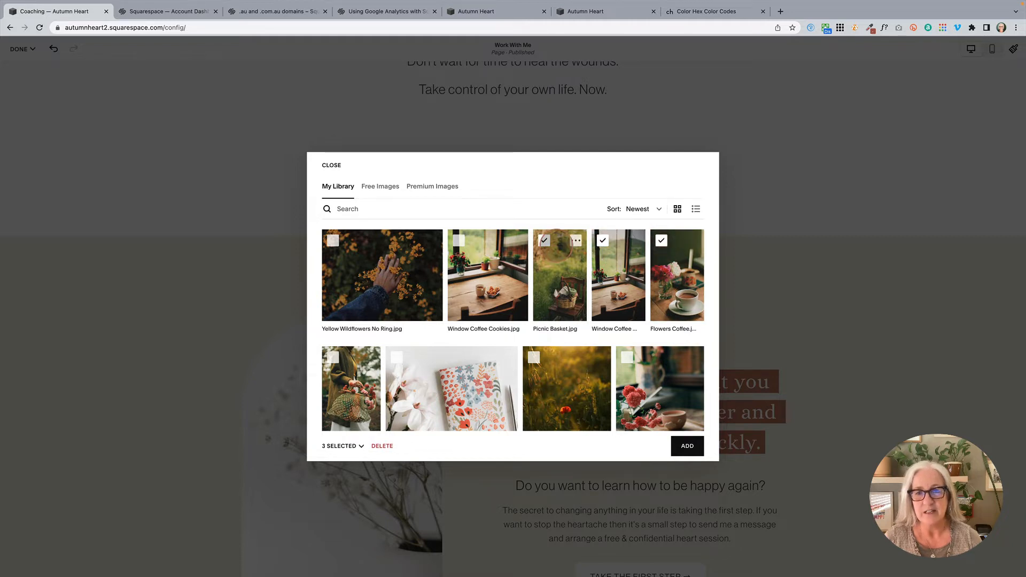
left_click(688, 446)
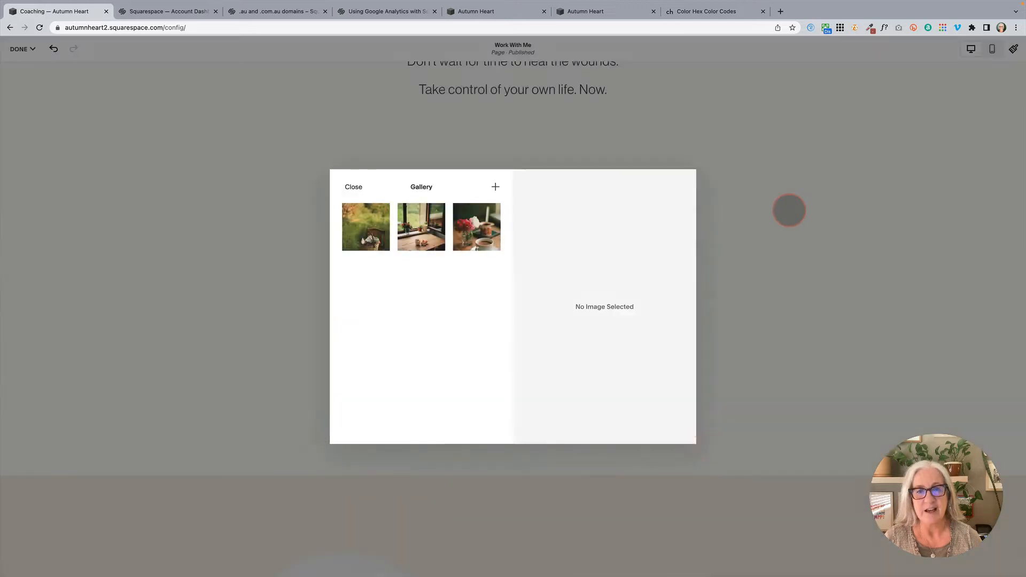
left_click(353, 186)
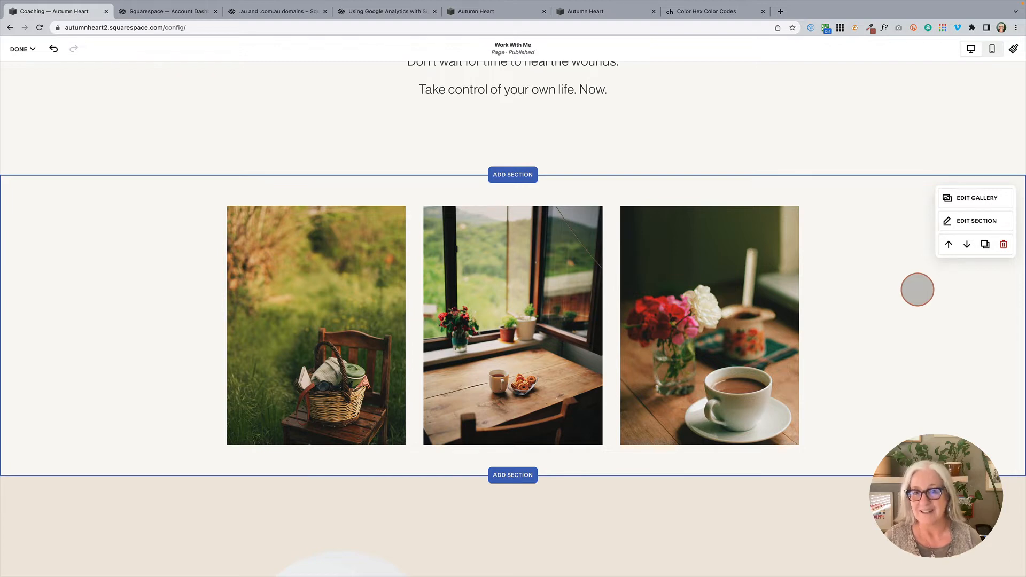
left_click(950, 202)
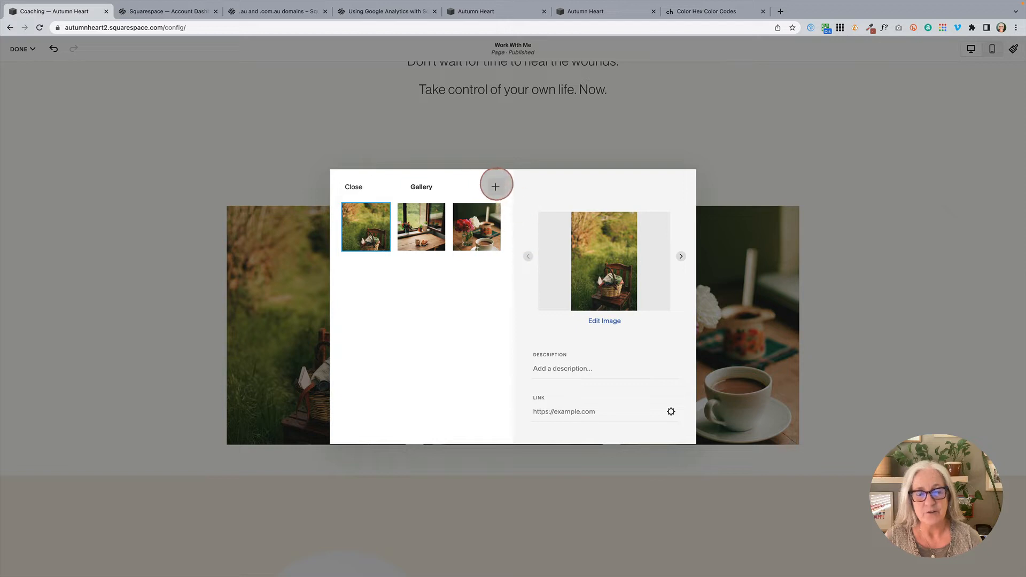
left_click(495, 187)
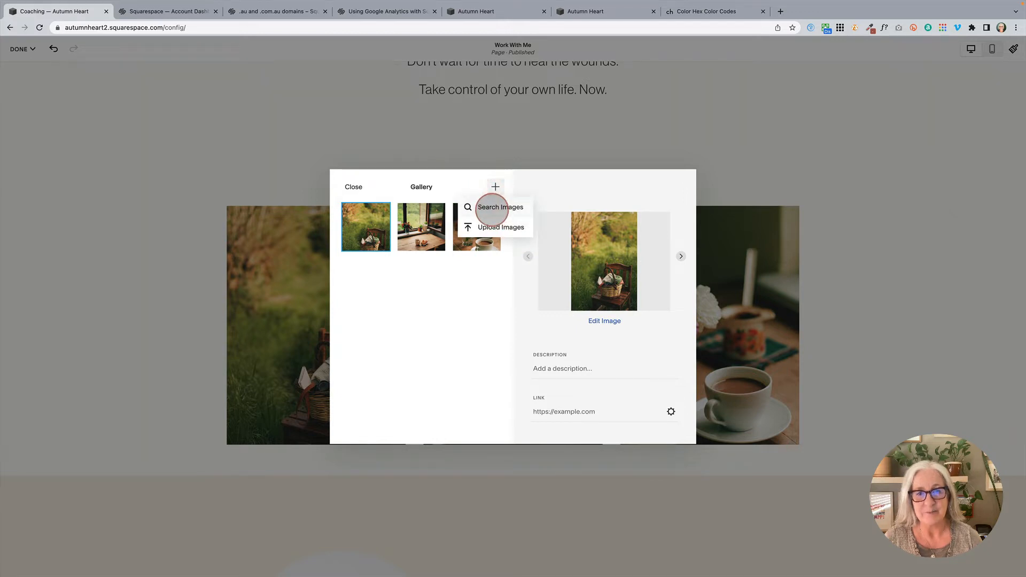
left_click(491, 206)
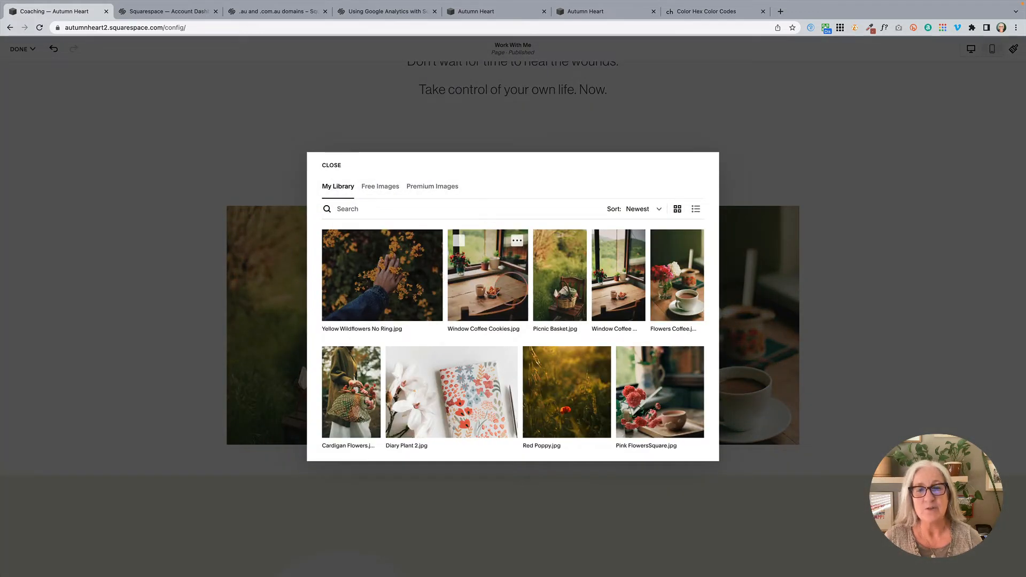
scroll(502, 286, "down", 1)
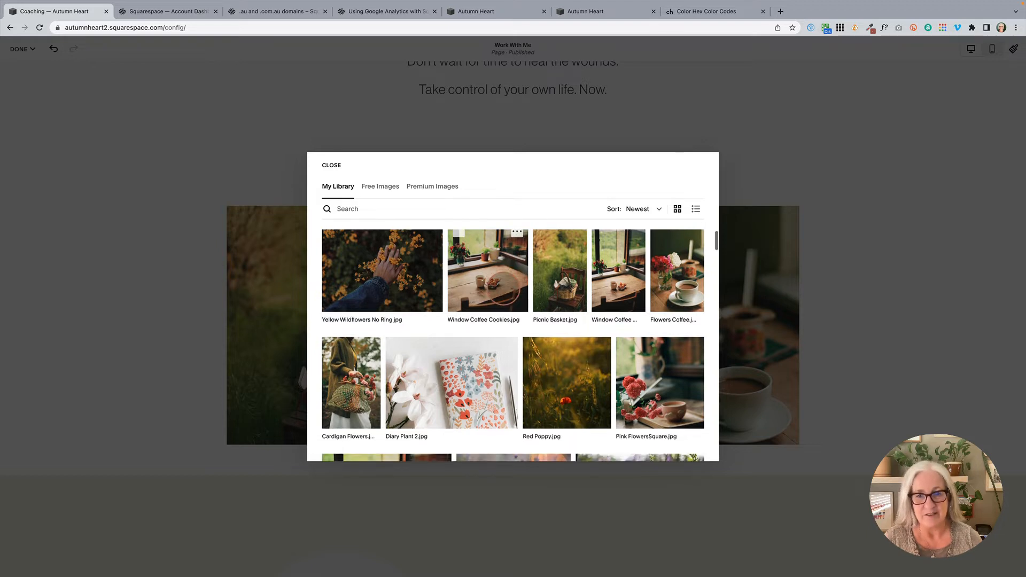
scroll(491, 277, "up", 1)
left_click(459, 241)
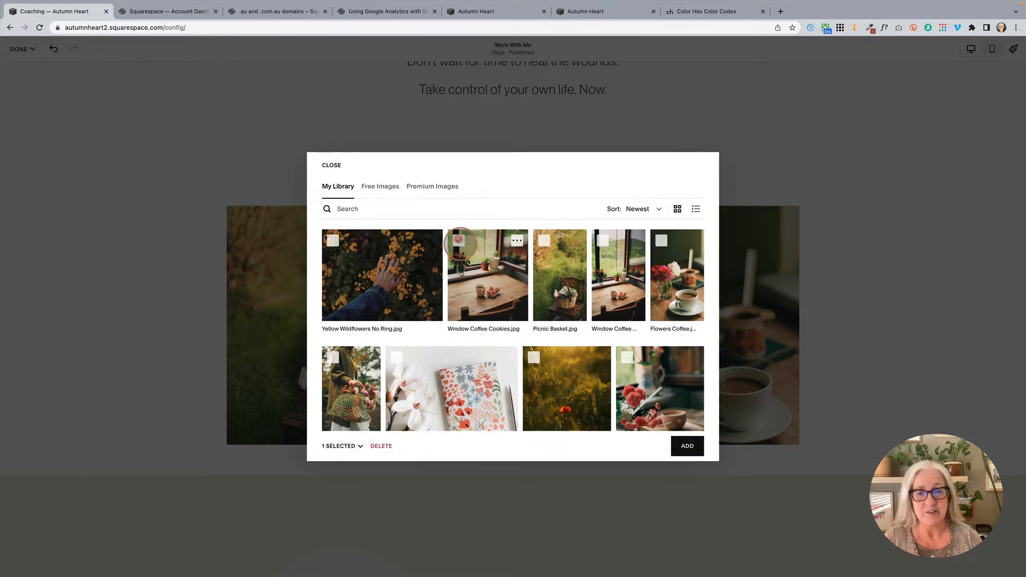
left_click(544, 241)
left_click(603, 240)
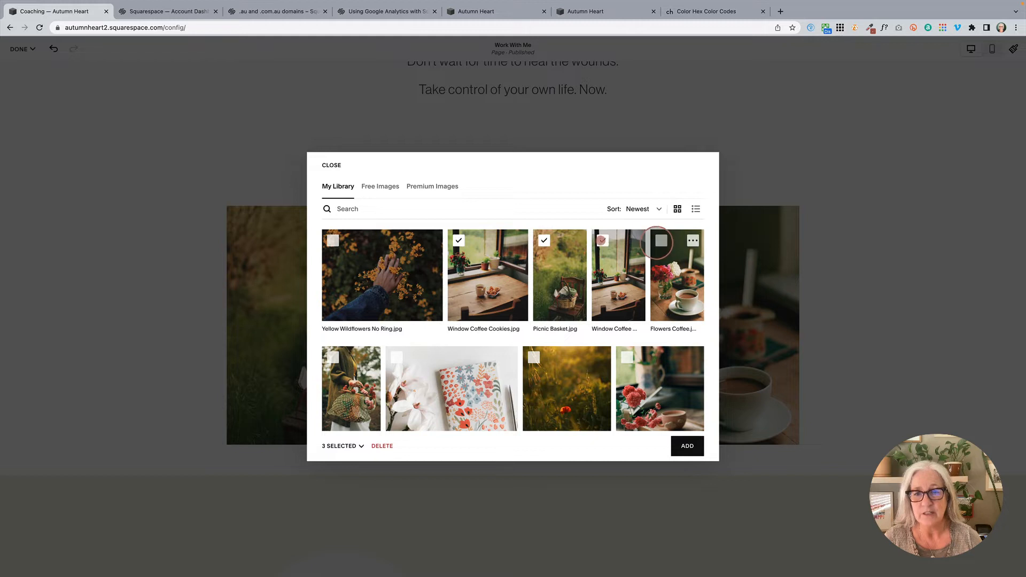
left_click(661, 241)
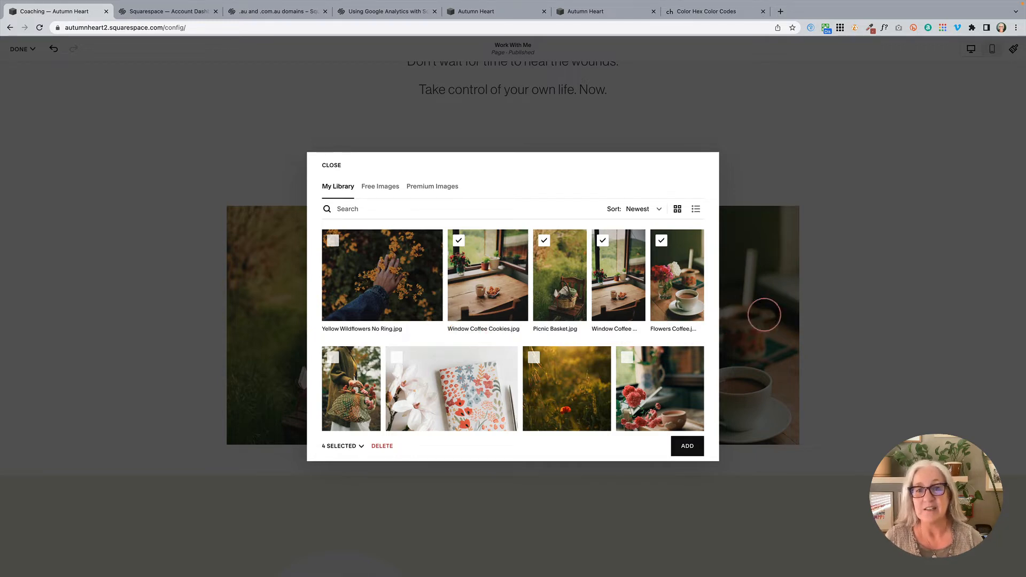
left_click(336, 168)
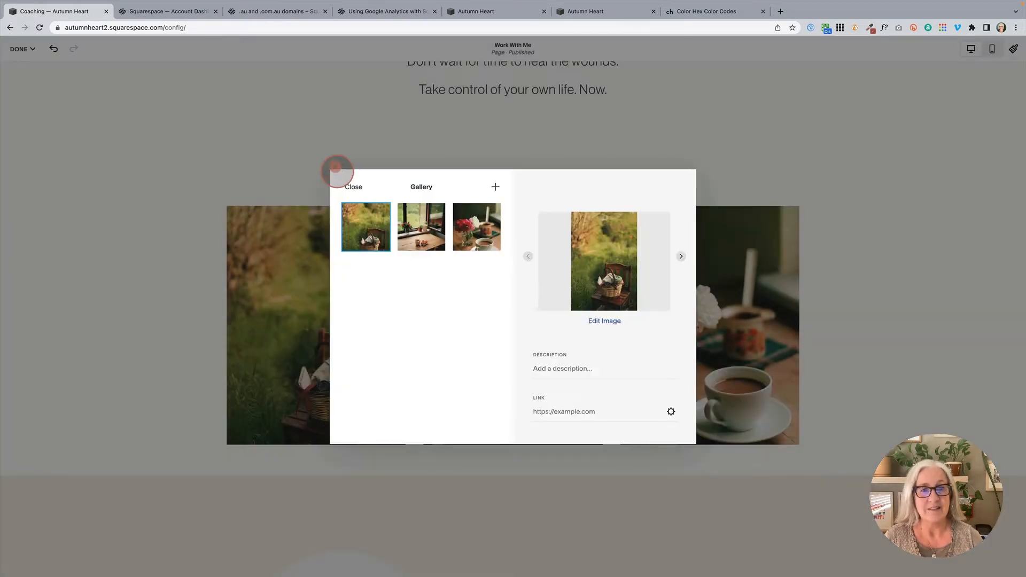
left_click(346, 187)
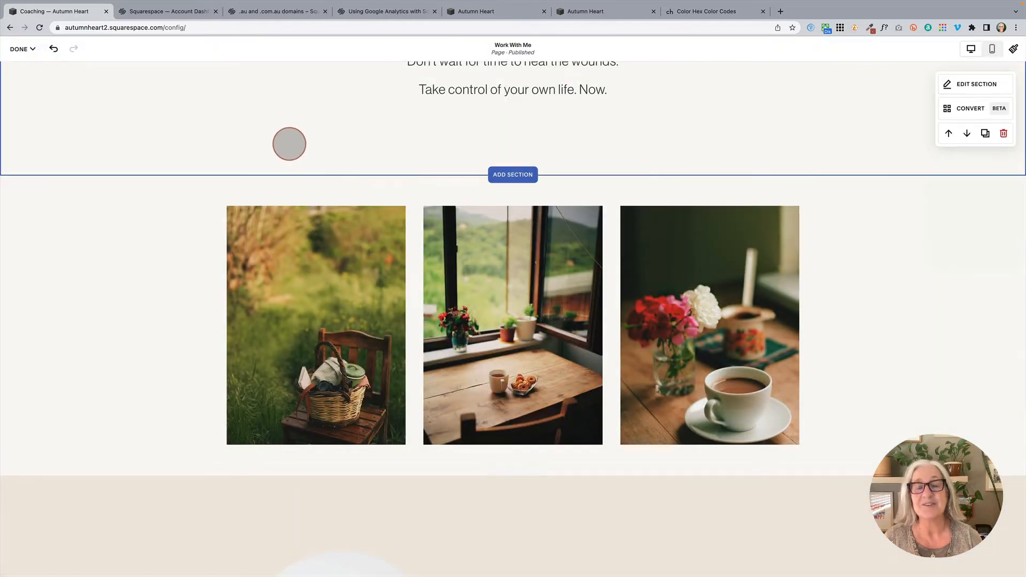
Step: Switch to the account dashboard and show the blank and other template choices for creating a website
left_click(175, 12)
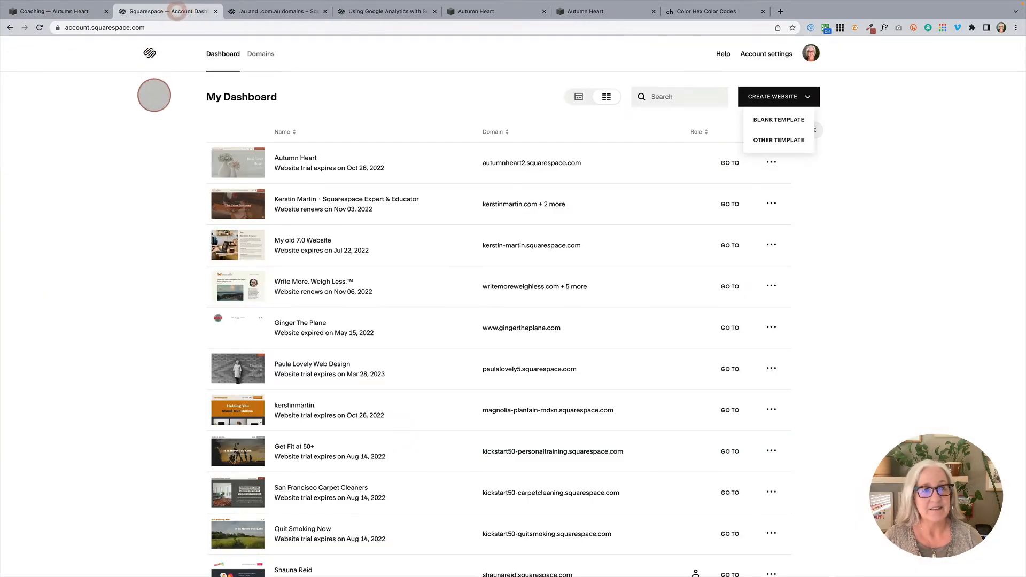
left_click(819, 206)
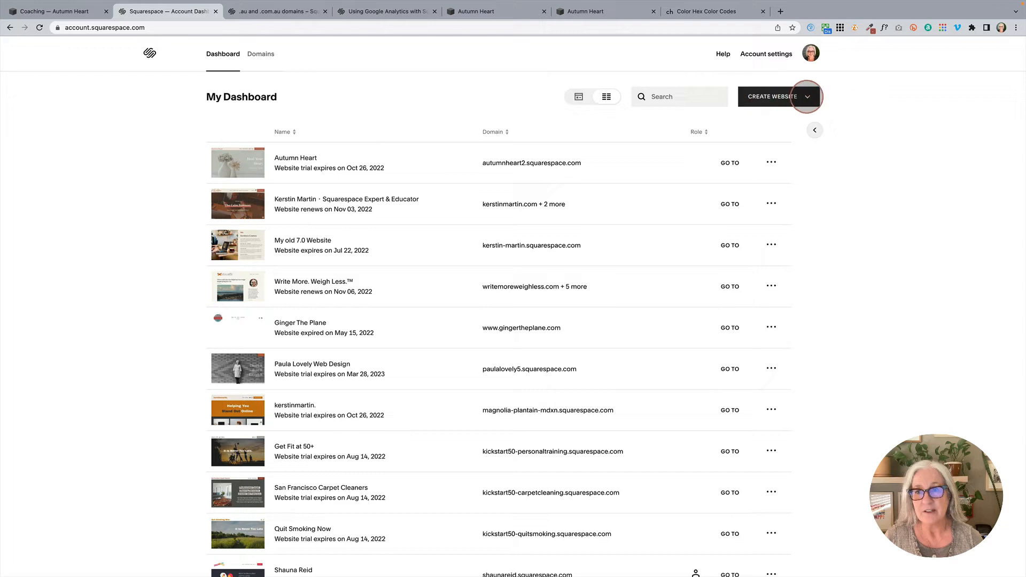
left_click(808, 96)
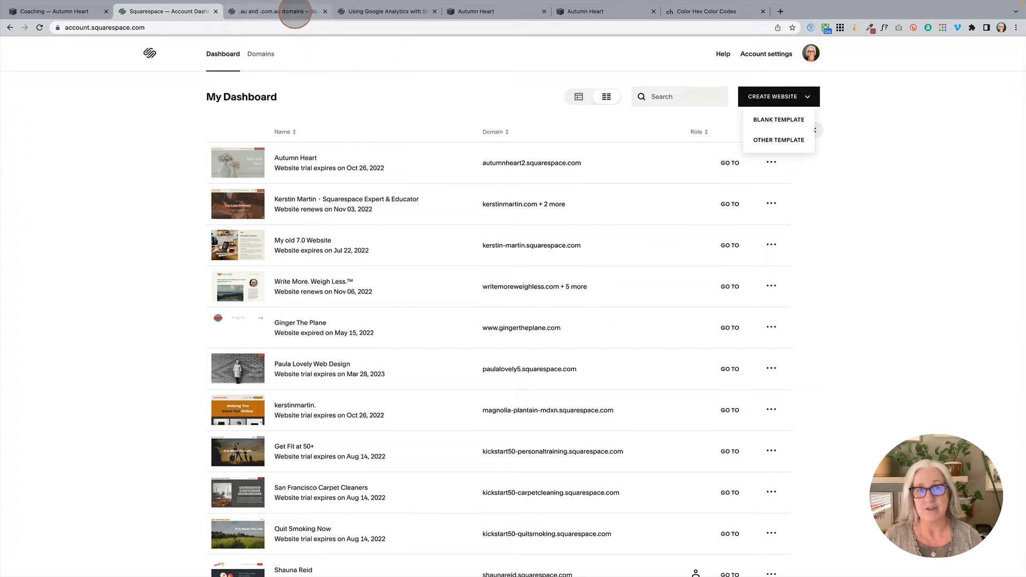
Step: Review the help article on .au and .com.au domains, highlighting .au in its title
left_click(294, 14)
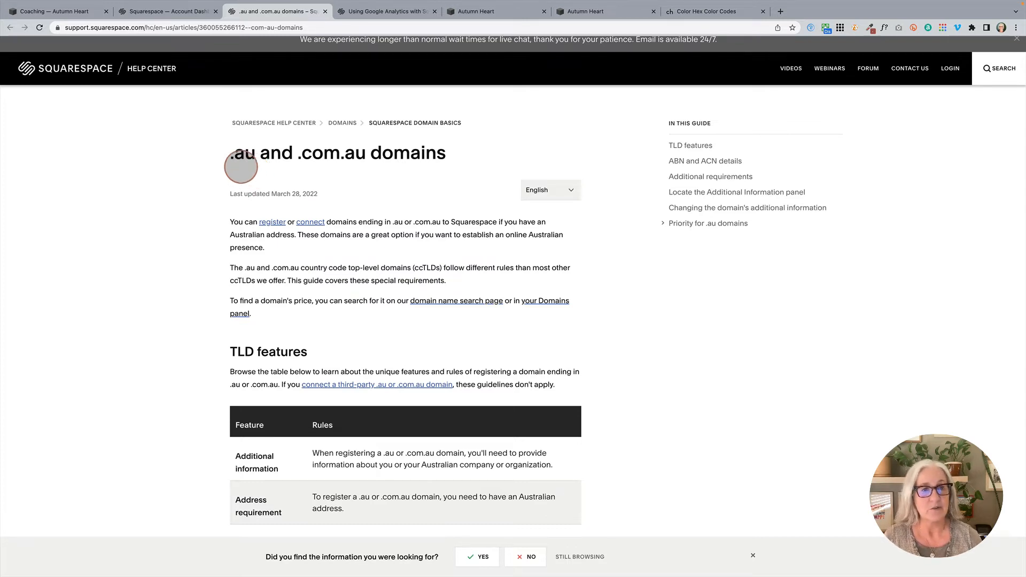
left_click_drag(229, 154, 250, 155)
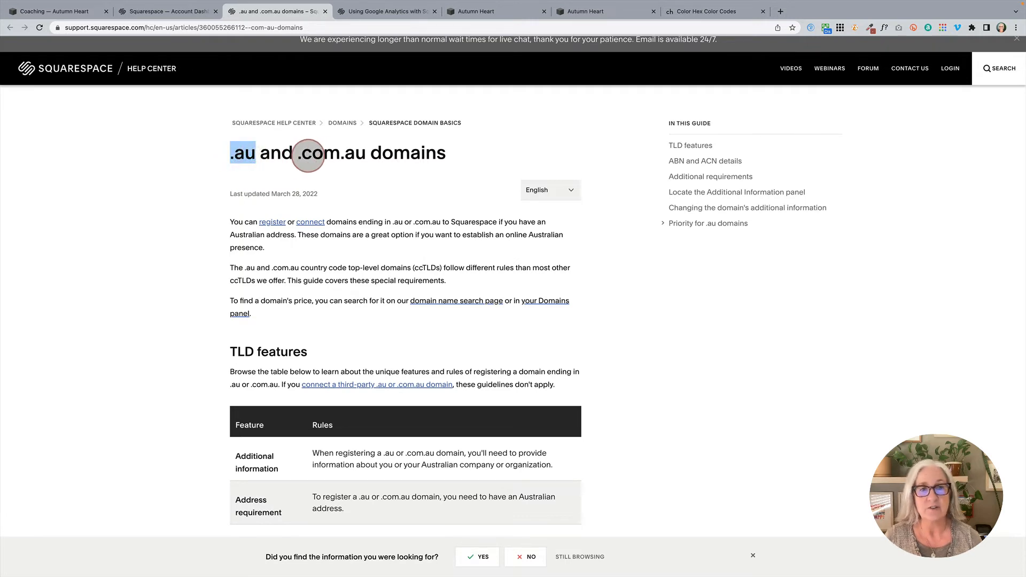
left_click(348, 155)
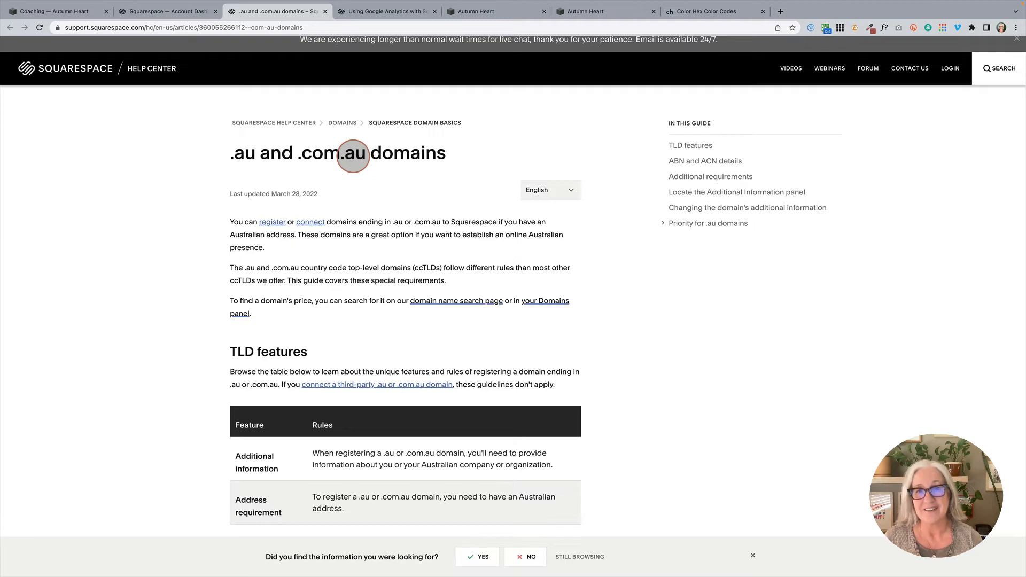
Step: Review the introduction of the help article about using Google Analytics with Squarespace
left_click(397, 13)
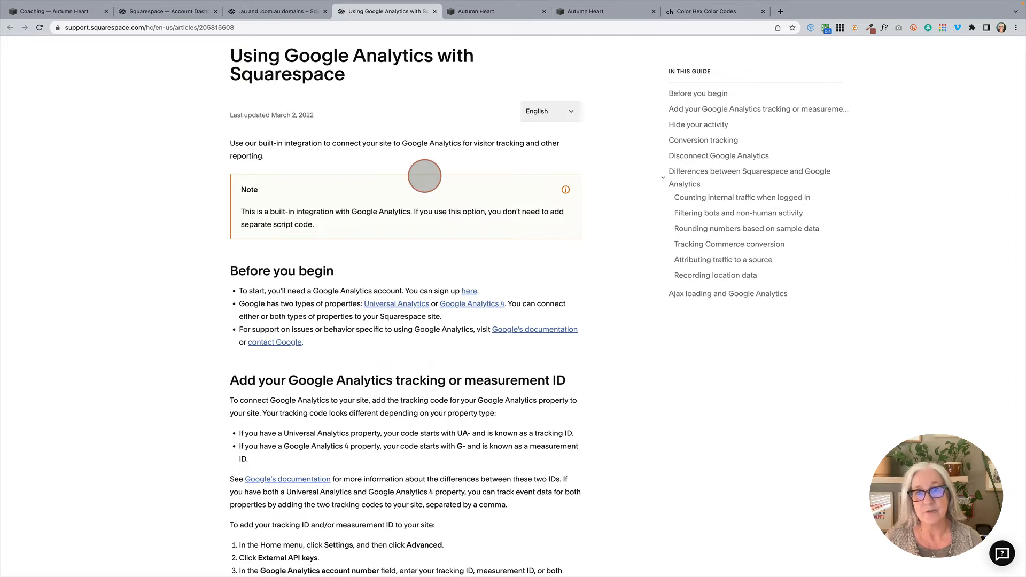
scroll(407, 270, "up", 1)
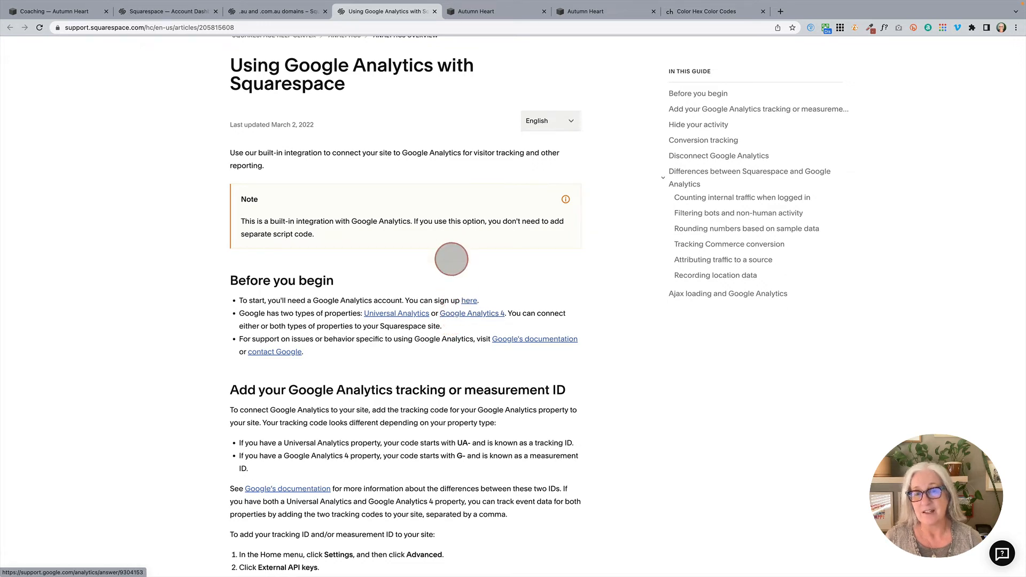
scroll(453, 254, "up", 1)
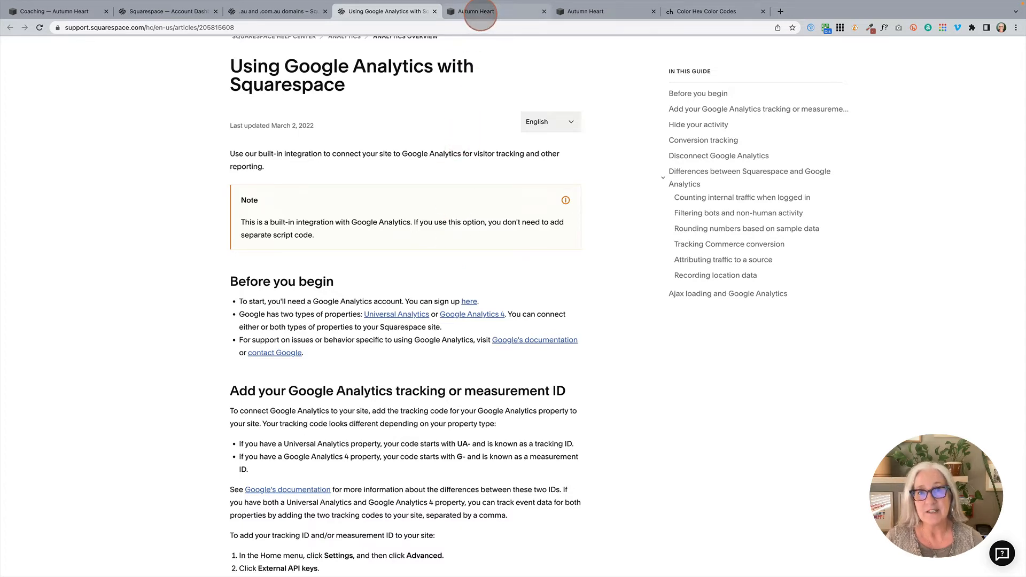
Step: In the Autumn Heart site, go back to the main site menu and reopen the advanced settings' External API Keys page
left_click(479, 11)
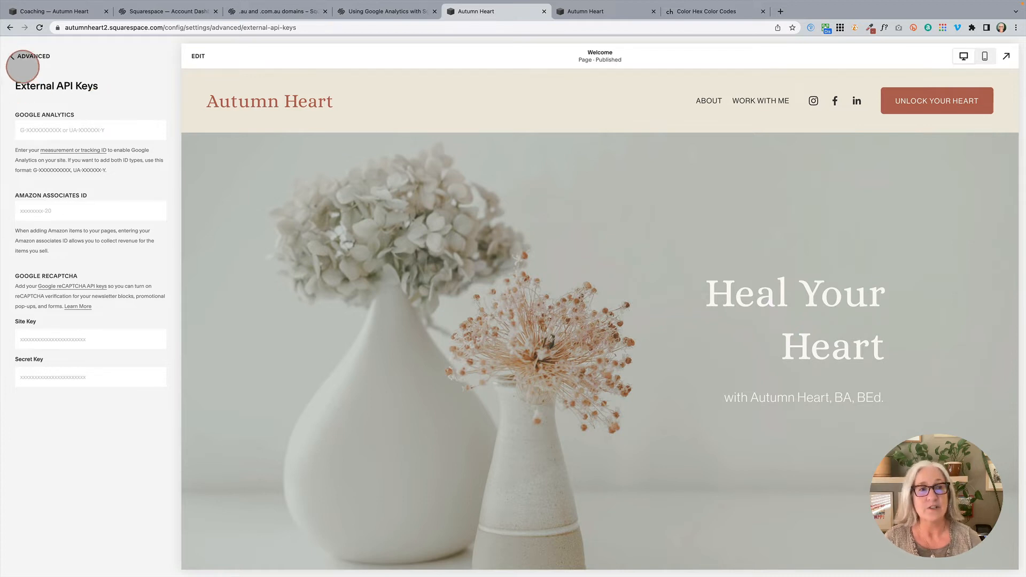
left_click(27, 56)
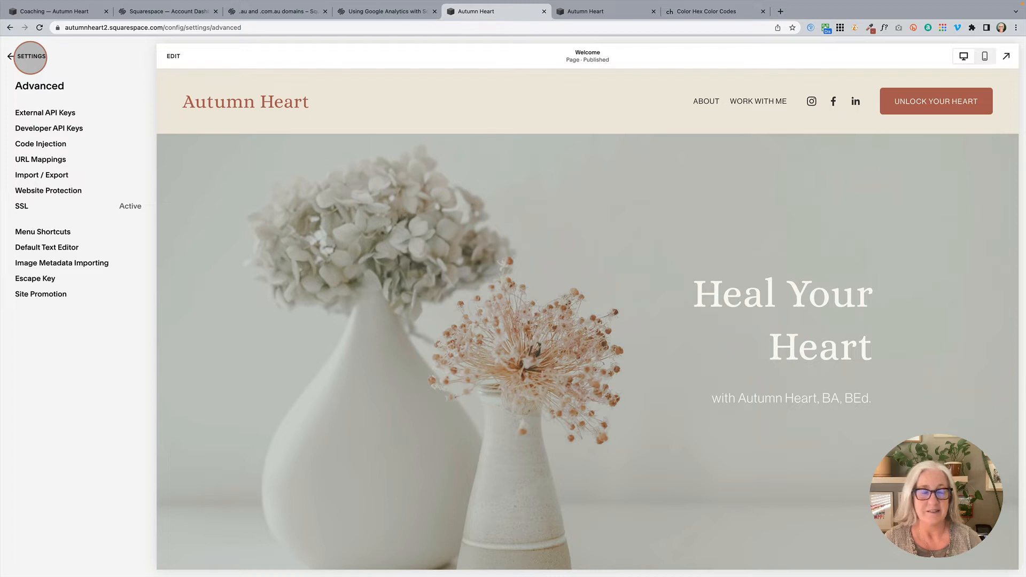
left_click(30, 56)
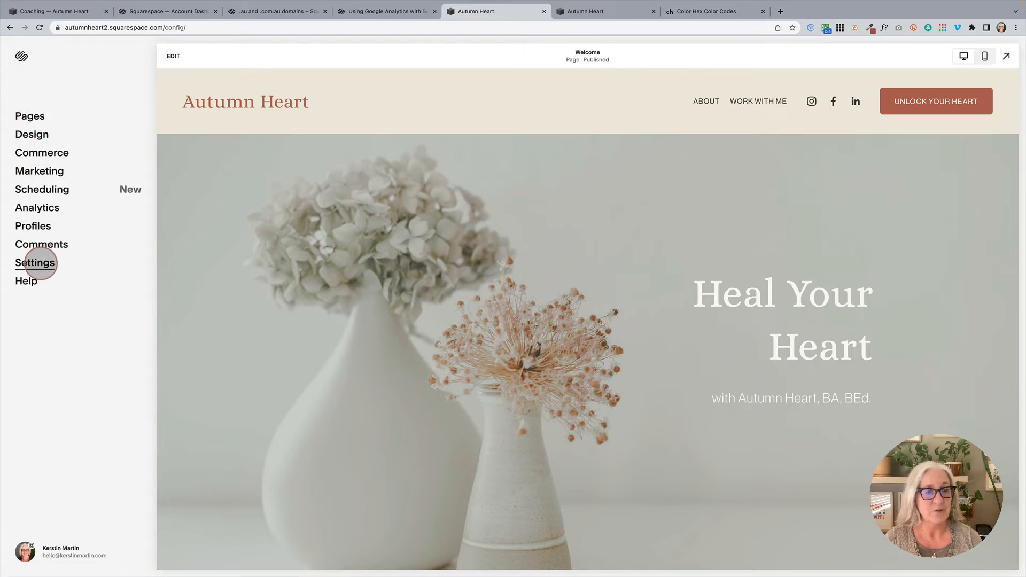
left_click(35, 262)
left_click(39, 360)
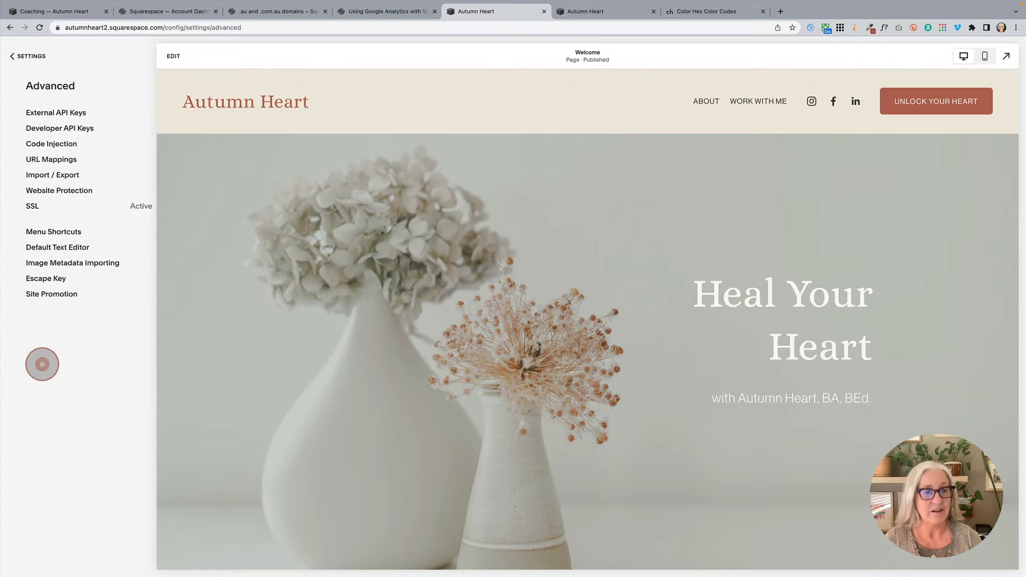
left_click(48, 112)
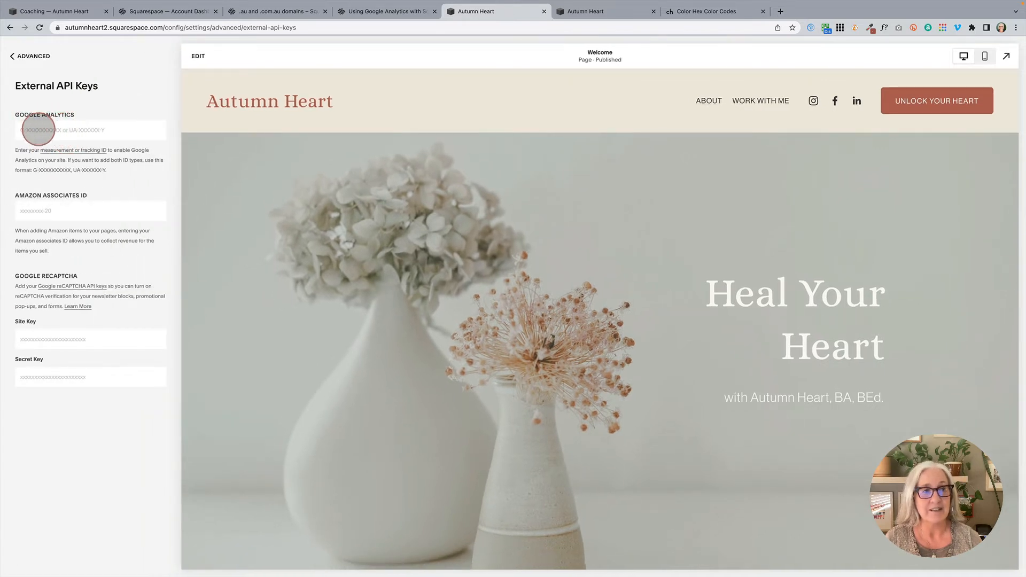
Step: Examine the format for combining both Google Analytics ID types and place the cursor in the Google Analytics field
left_click(60, 131)
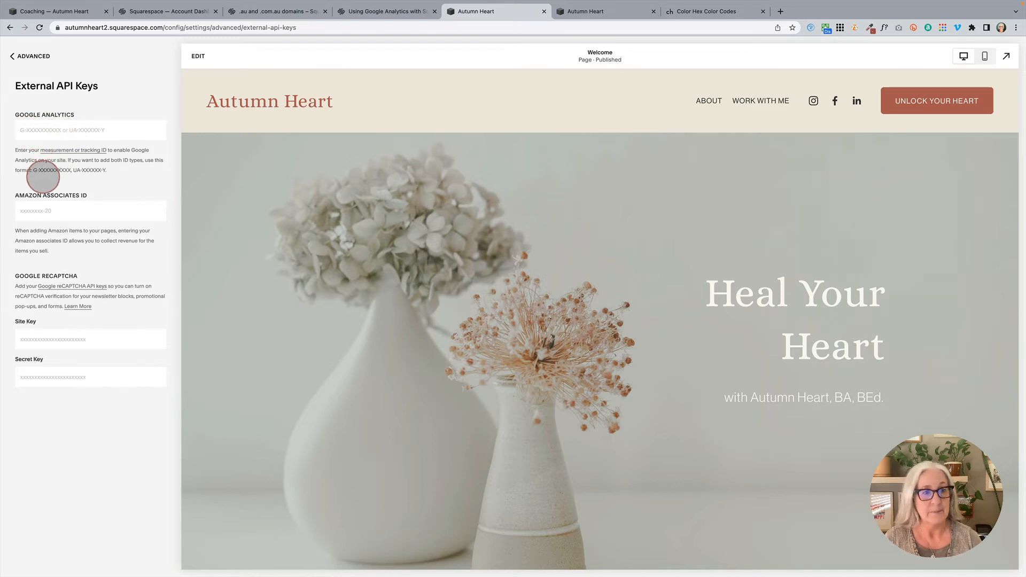
left_click_drag(33, 170, 114, 169)
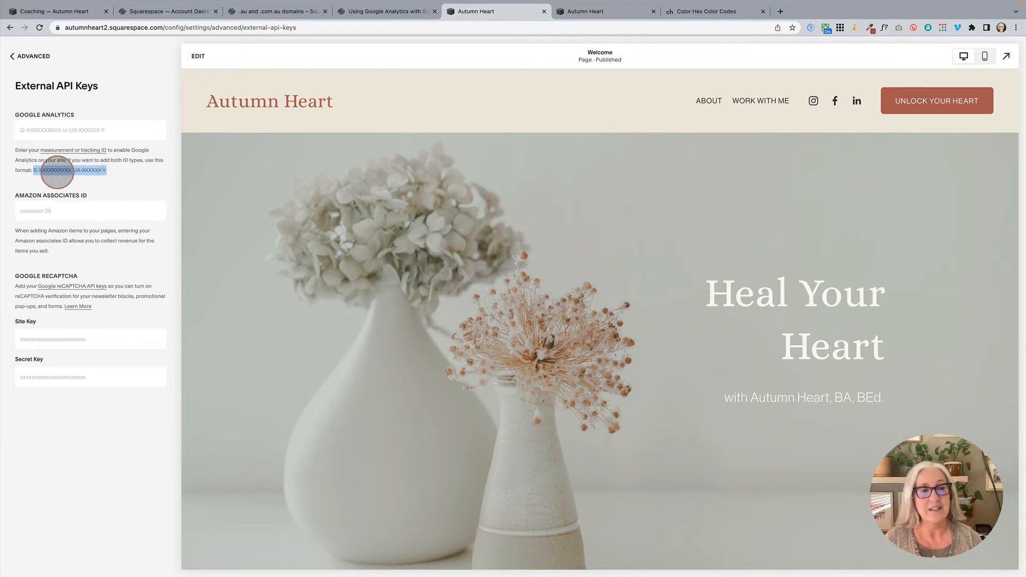
left_click(78, 130)
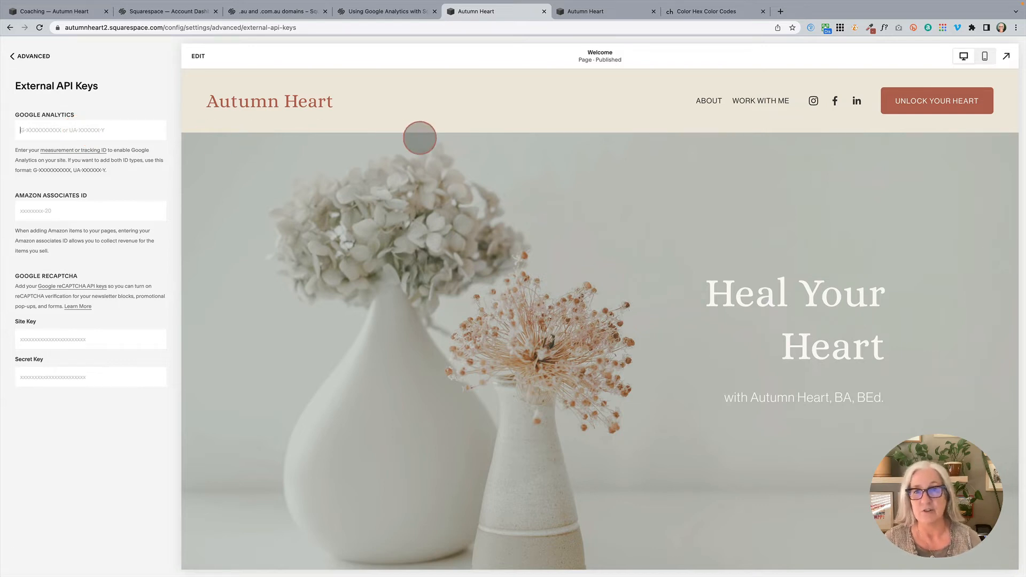
Step: Switch to the Autumn Heart site's Palette Editor and display the terracotta colour's value in RGB format
left_click(610, 12)
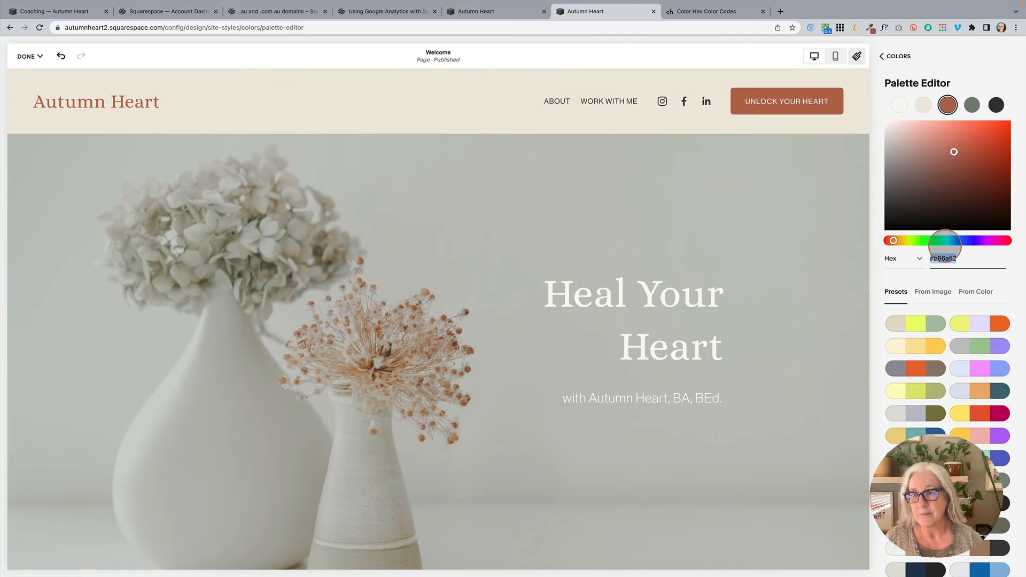
left_click(945, 258)
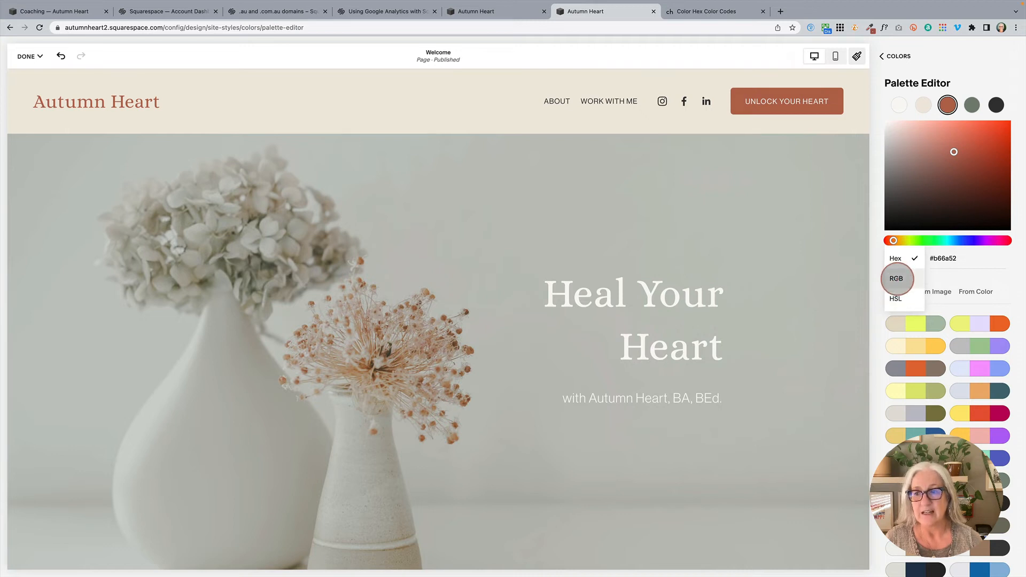
left_click(897, 279)
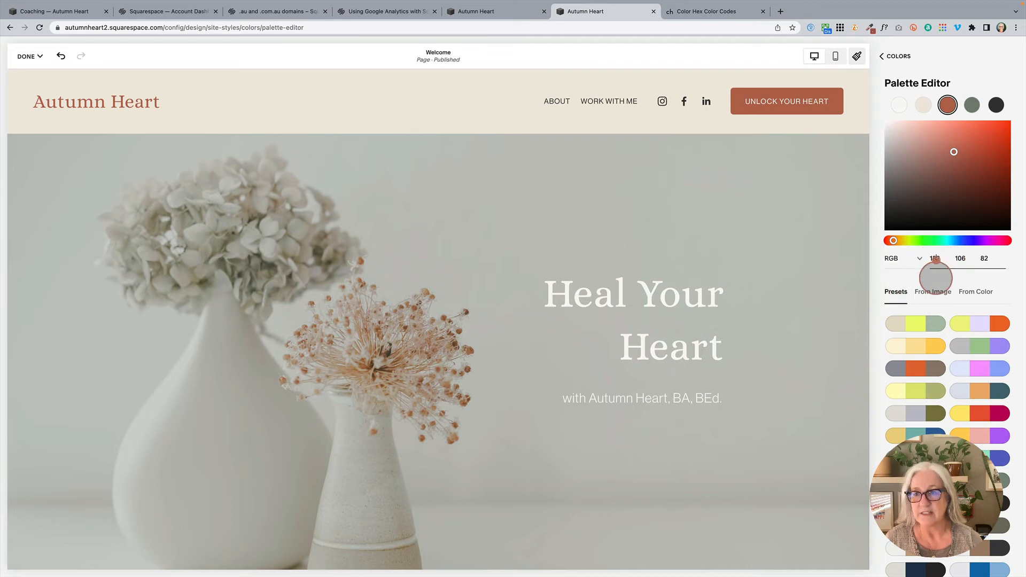
Step: Set the terracotta colour's value format back to Hex and select its hex code
left_click(919, 258)
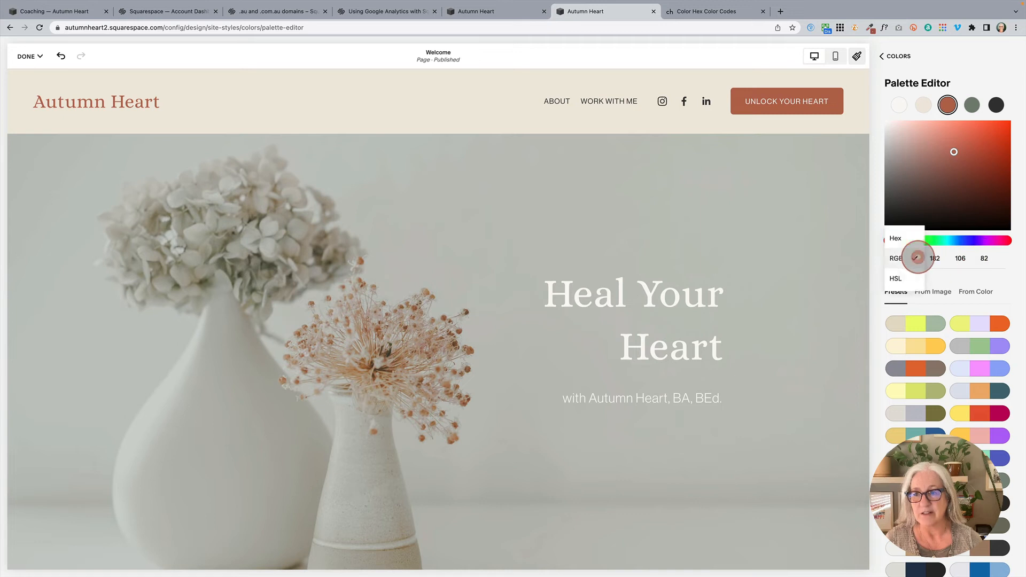
left_click(905, 238)
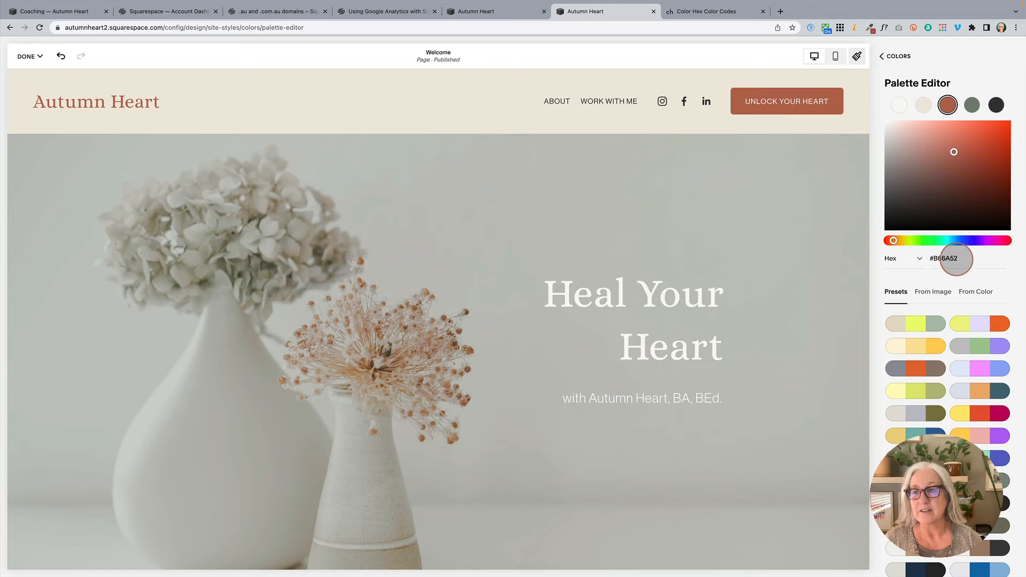
left_click_drag(929, 259, 965, 259)
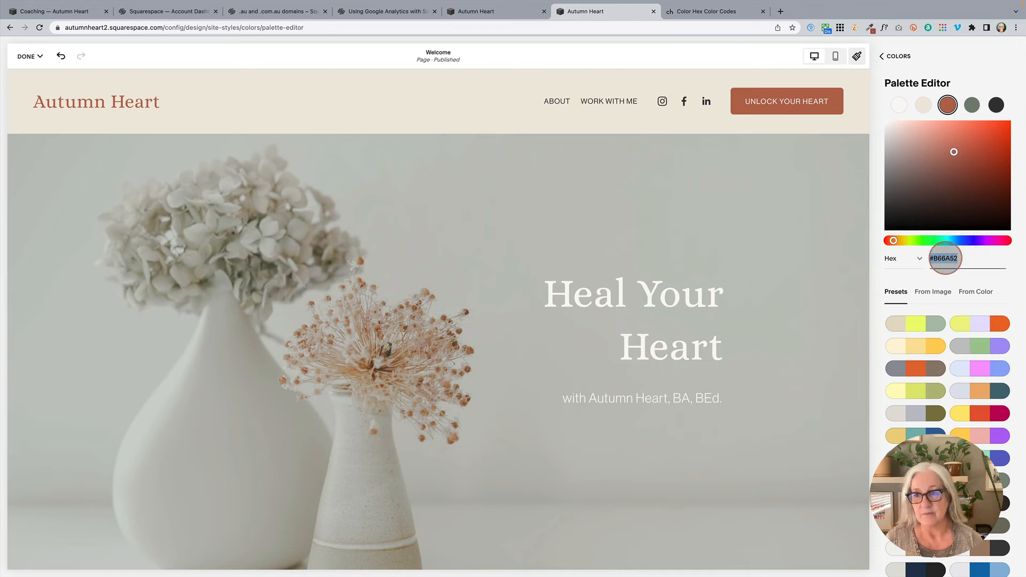
left_click(946, 259)
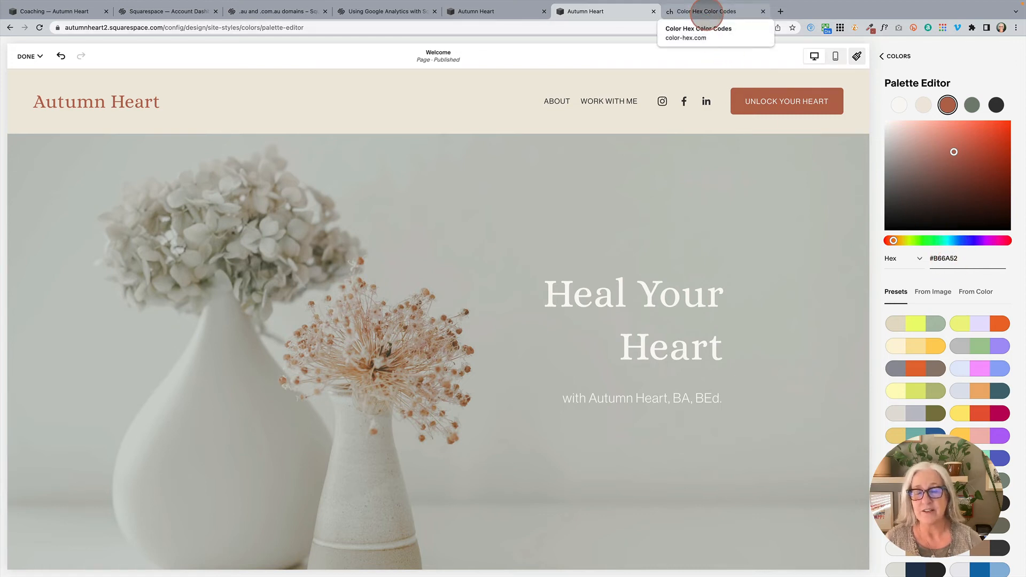
Step: Switch to color-hex.com and look up the colour #b66a52
left_click(707, 11)
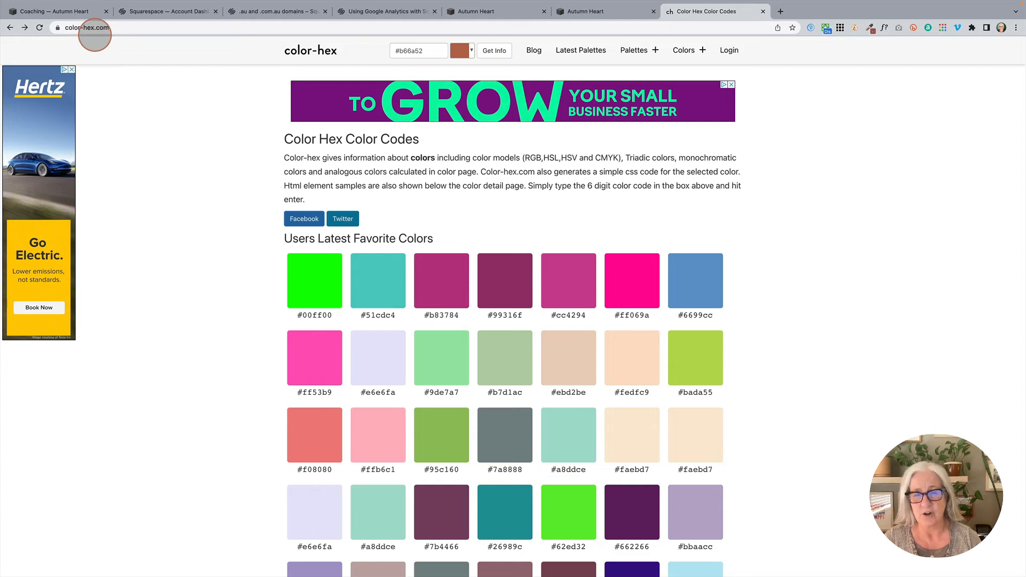
left_click(411, 52)
left_click(426, 53)
left_click_drag(426, 50, 361, 48)
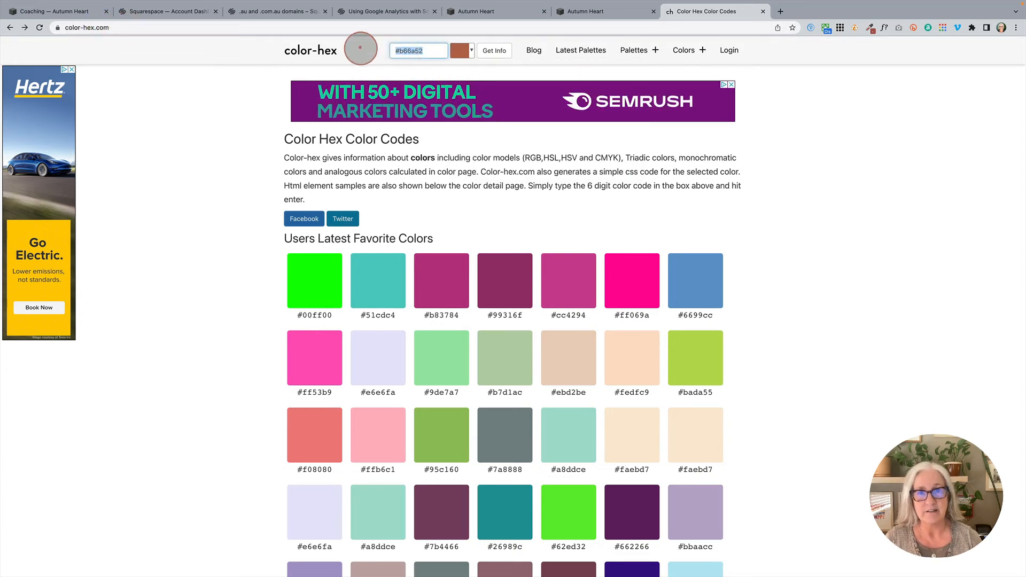
left_click(426, 49)
key("Return")
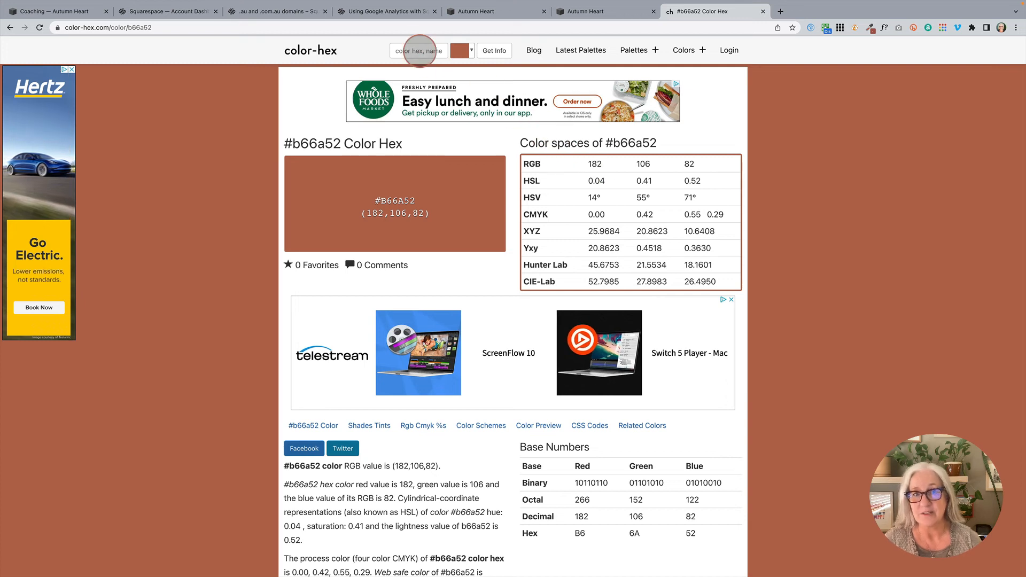
Step: Examine the shades, tints, triadic, analogous, monochromatic and complementary colours, background previews and CSS examples for #b66a52
left_click(416, 51)
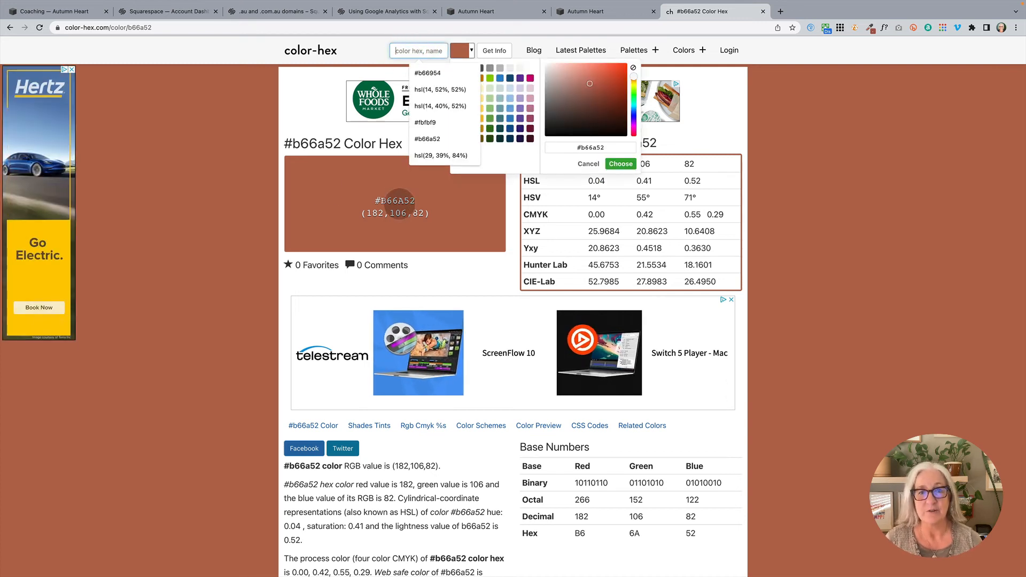
scroll(228, 205, "down", 5)
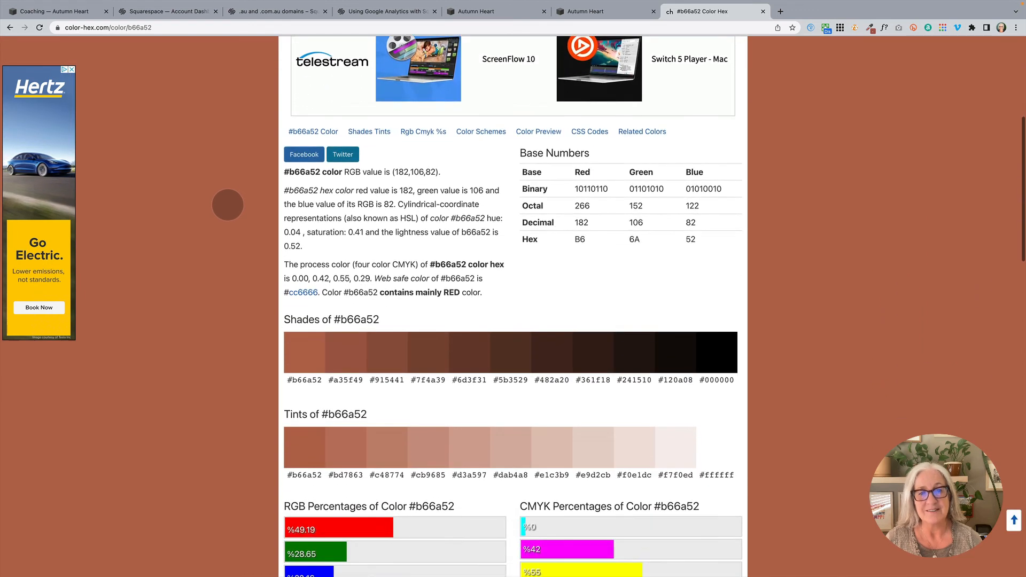
scroll(228, 205, "down", 3)
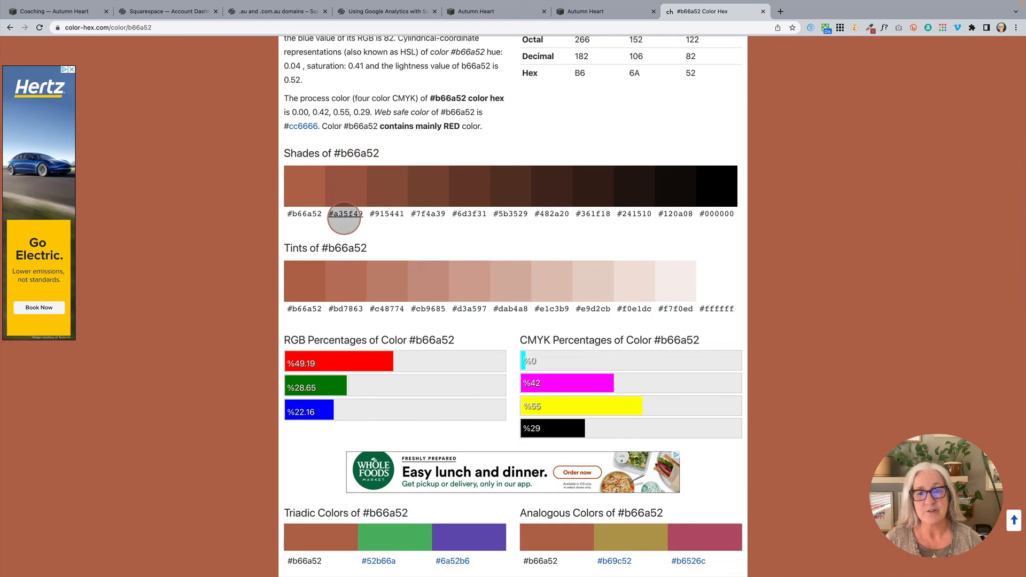
scroll(344, 218, "down", 8)
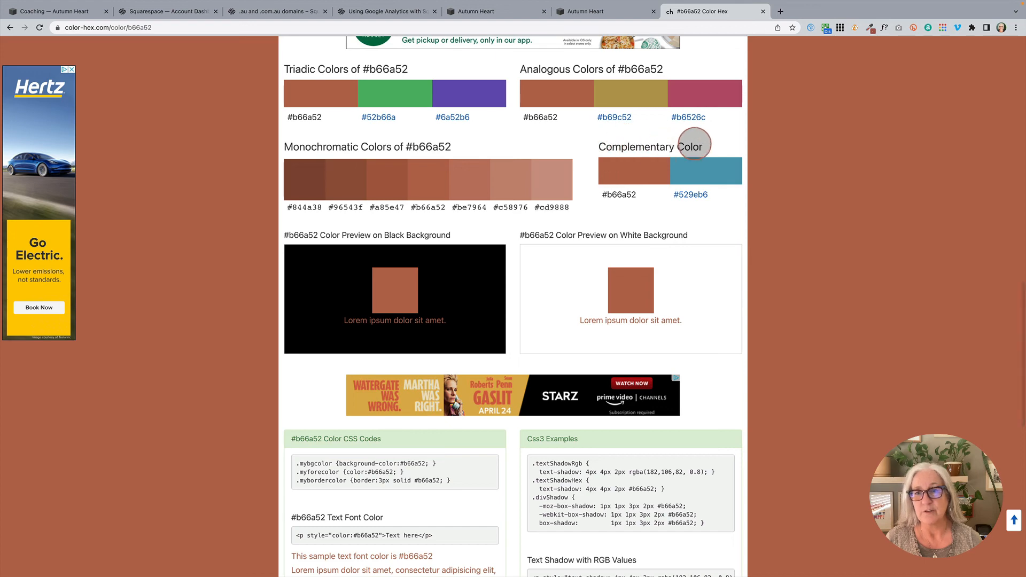
scroll(641, 165, "up", 3)
scroll(643, 170, "down", 4)
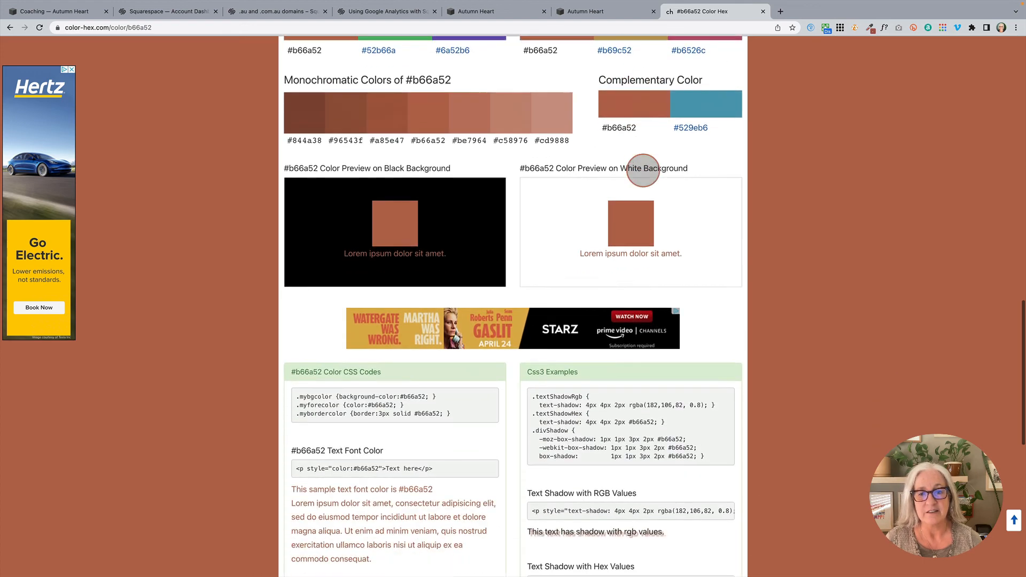
scroll(643, 170, "down", 2)
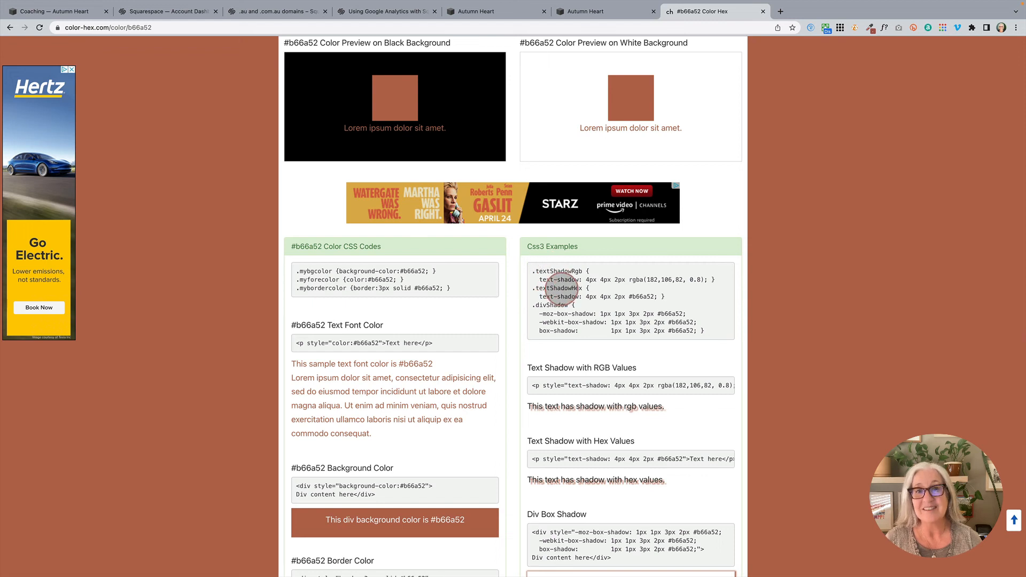
scroll(566, 297, "down", 1)
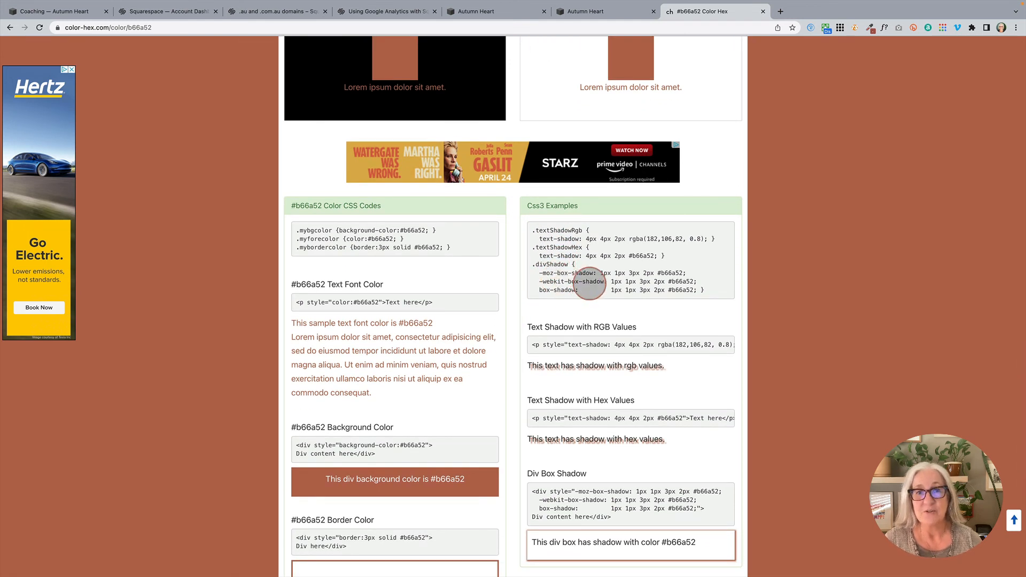
scroll(590, 283, "up", 1)
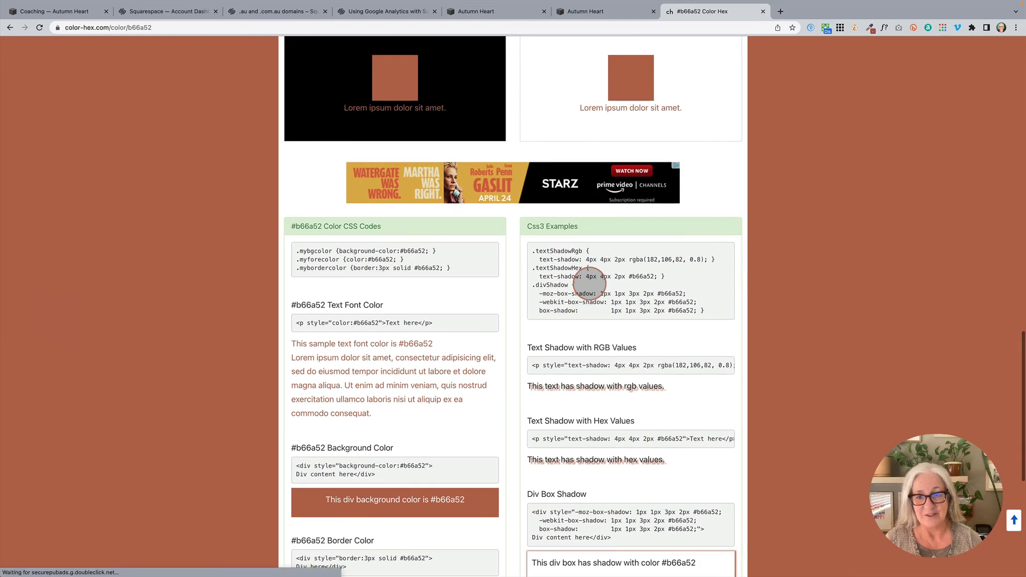
scroll(556, 316, "down", 2)
scroll(564, 310, "up", 15)
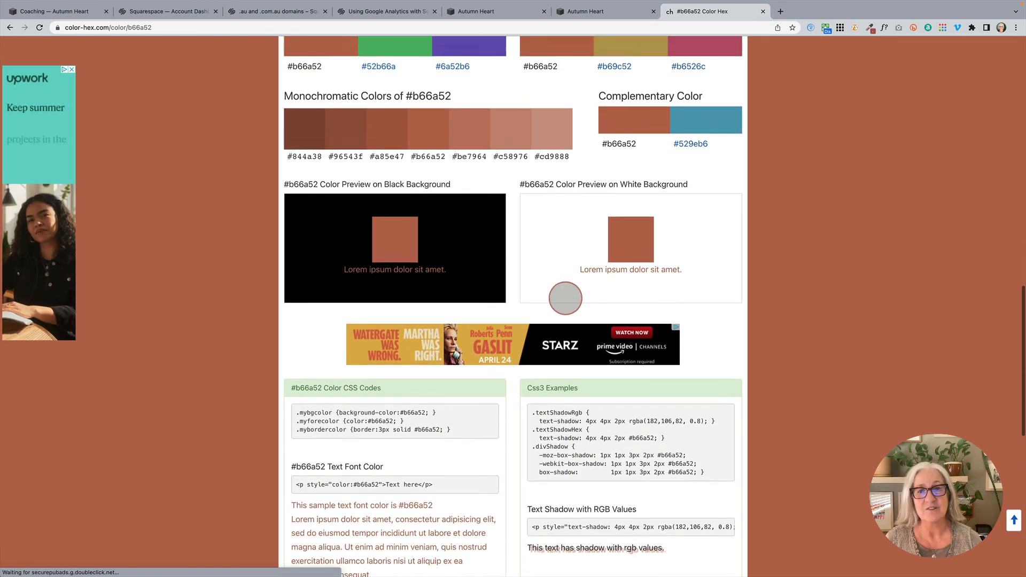
scroll(565, 296, "up", 6)
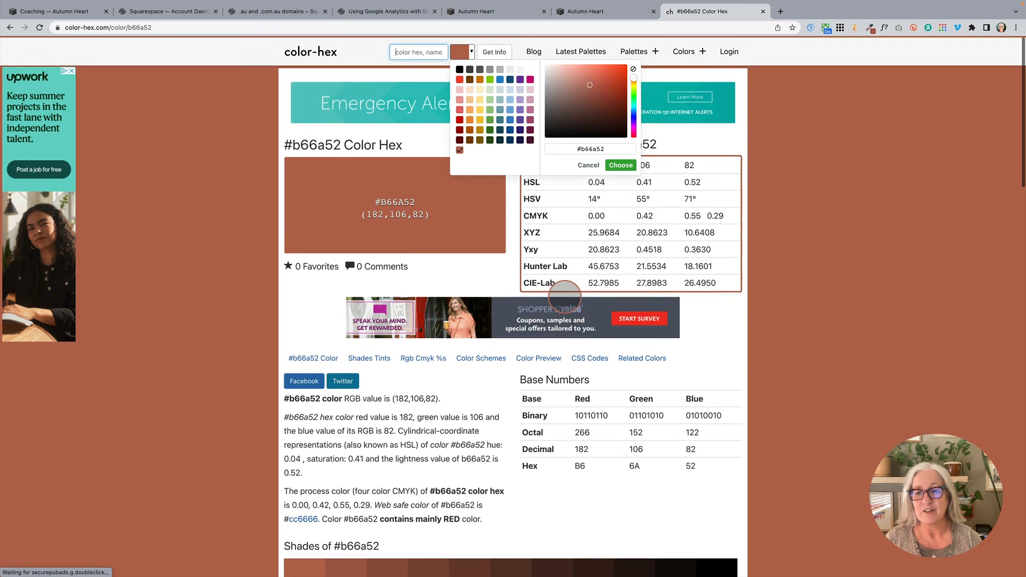
Step: Dismiss the colour picker on the color-hex page and return to the Autumn Heart site's Palette Editor
left_click(787, 286)
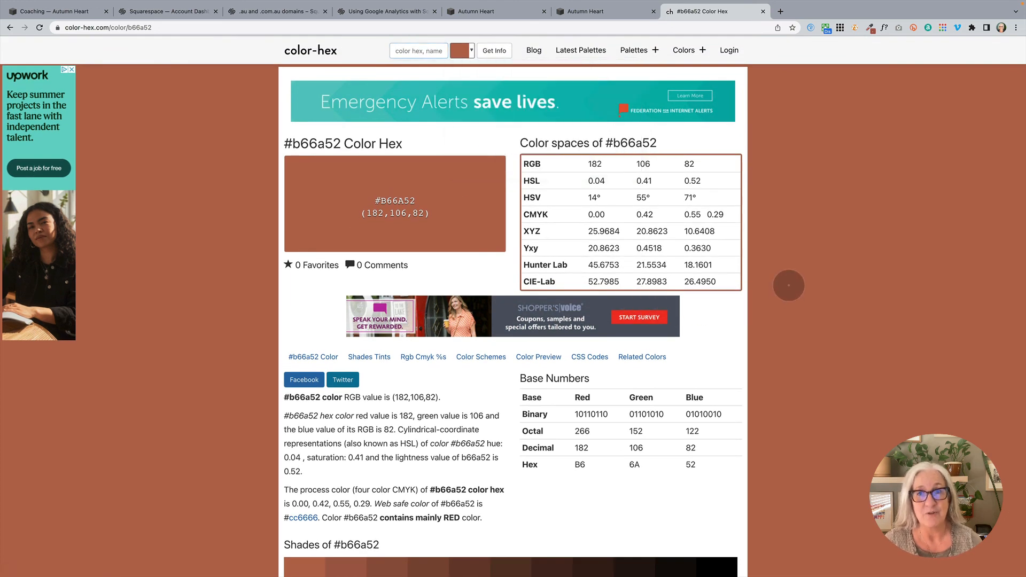
scroll(797, 246, "down", 1)
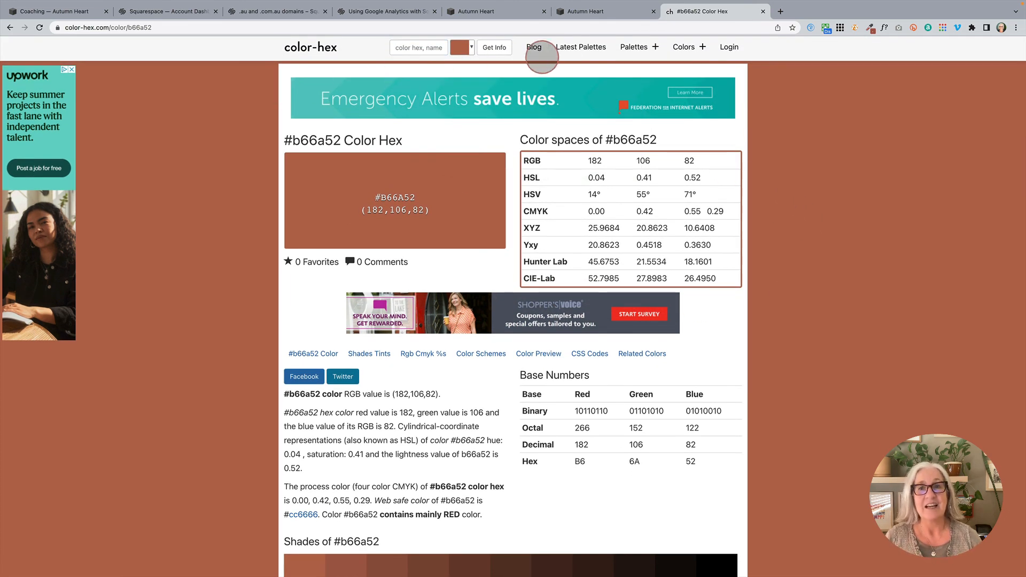
left_click(584, 11)
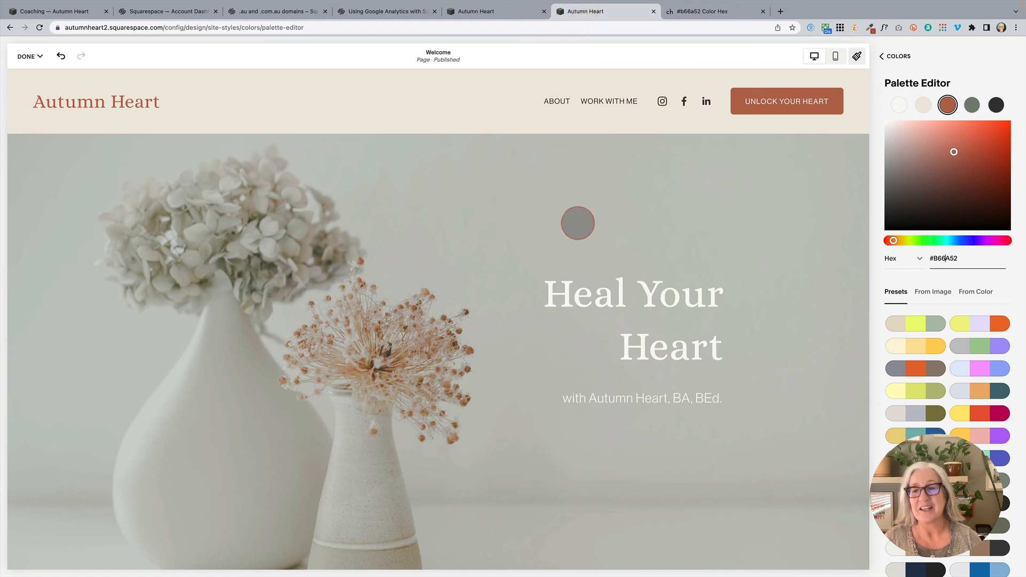